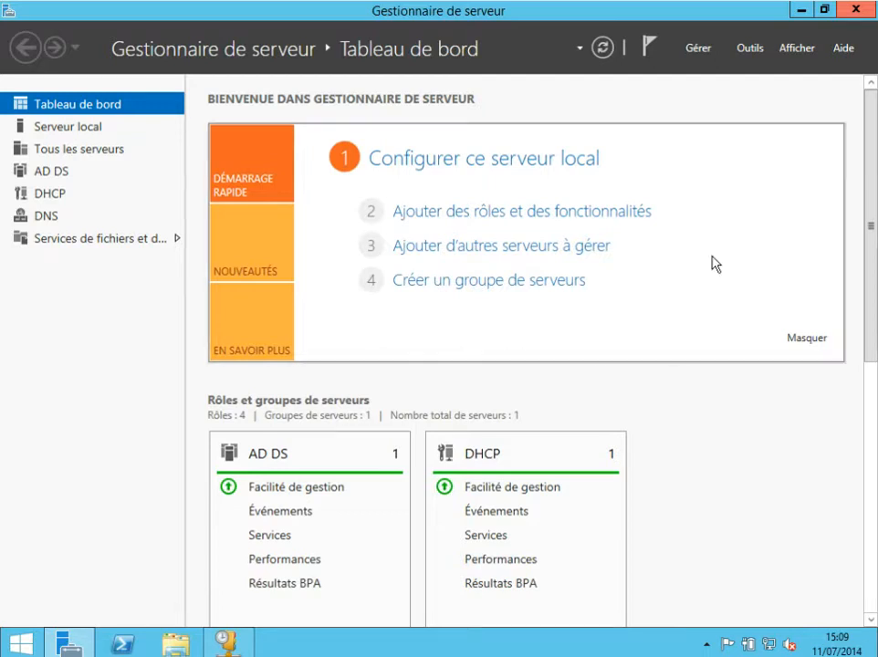
# Switch to the DHCP console and start creating a new scope under the server's IPv6 node
pyautogui.click(754, 55)
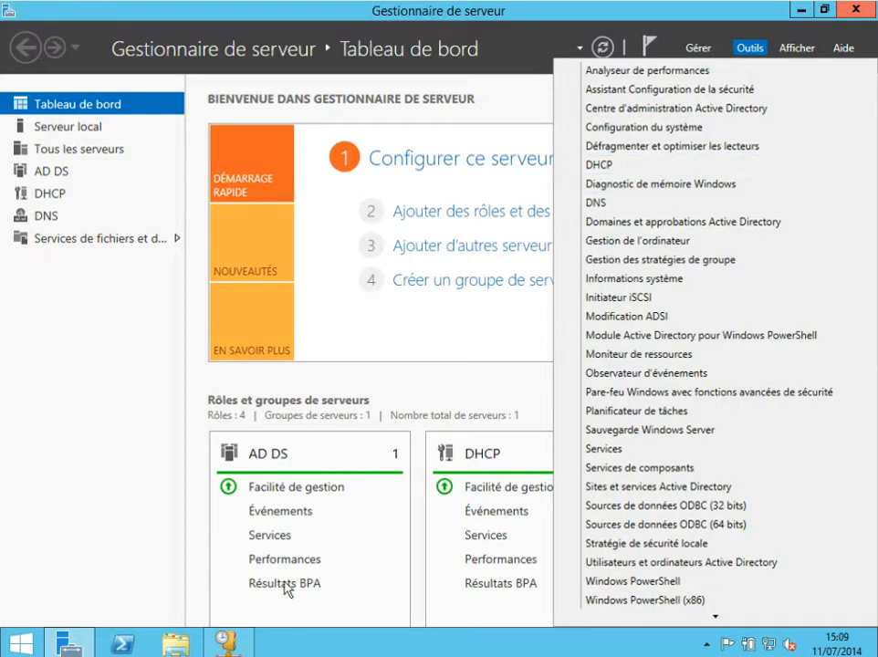
pyautogui.click(242, 640)
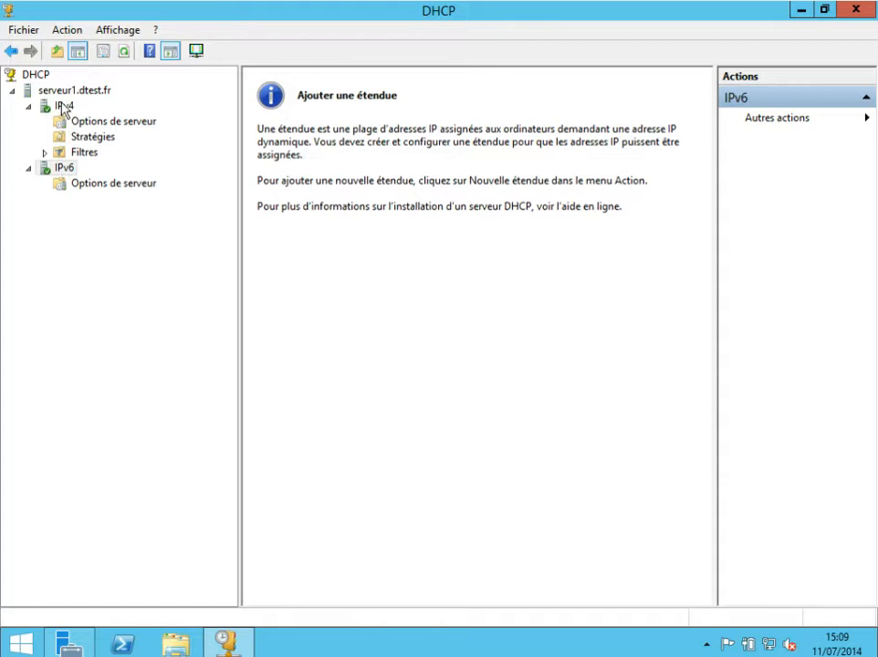
pyautogui.rightClick(55, 172)
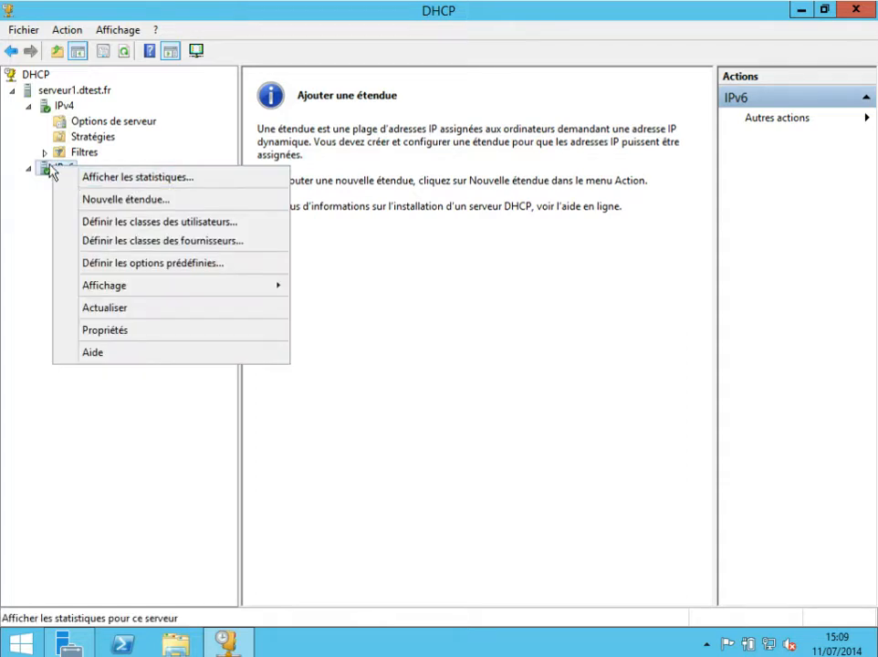
pyautogui.click(87, 205)
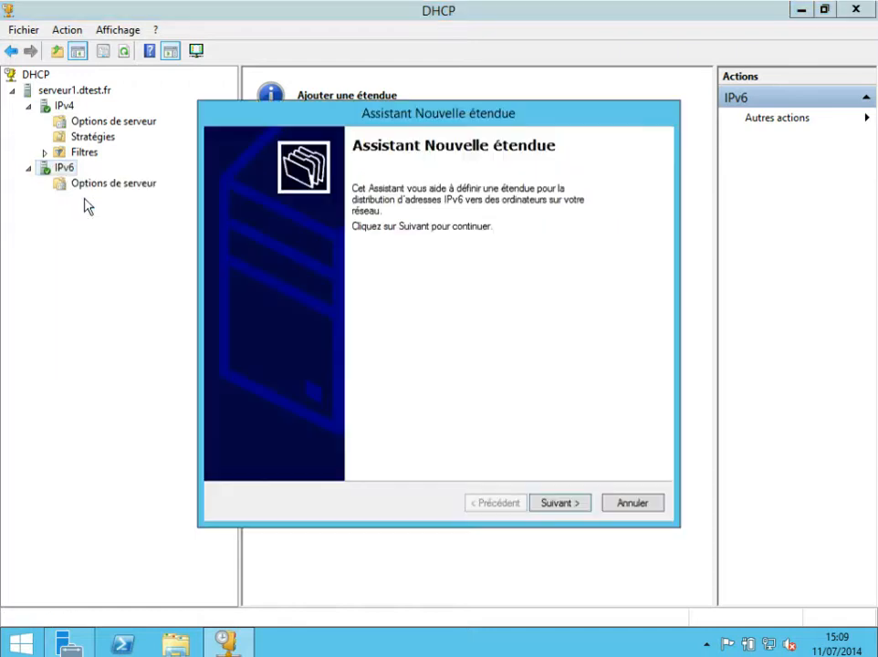
pyautogui.click(566, 503)
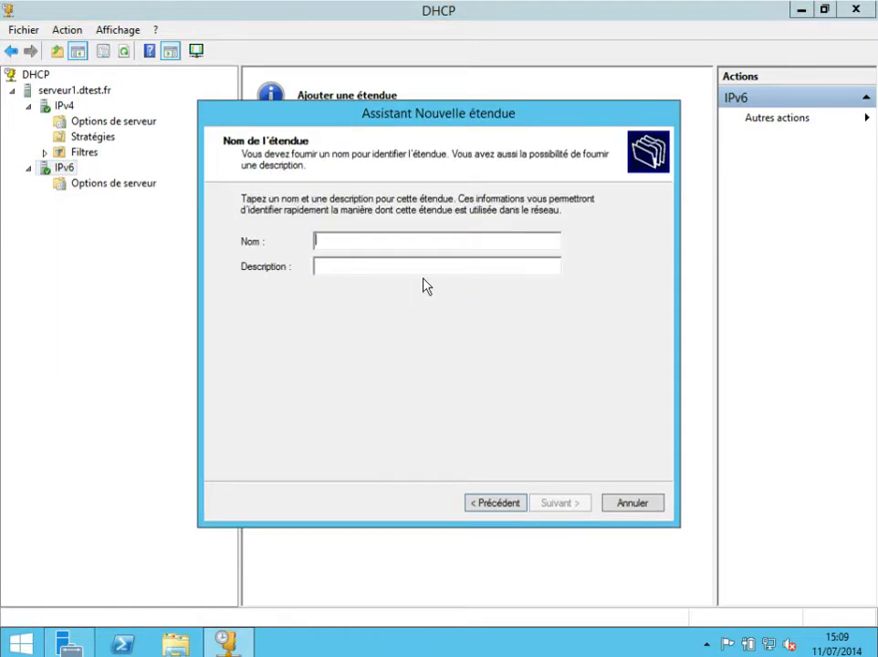
# Name the new scope dhcpipv6test, give it the description "etendue de test", and continue
pyautogui.write('d')
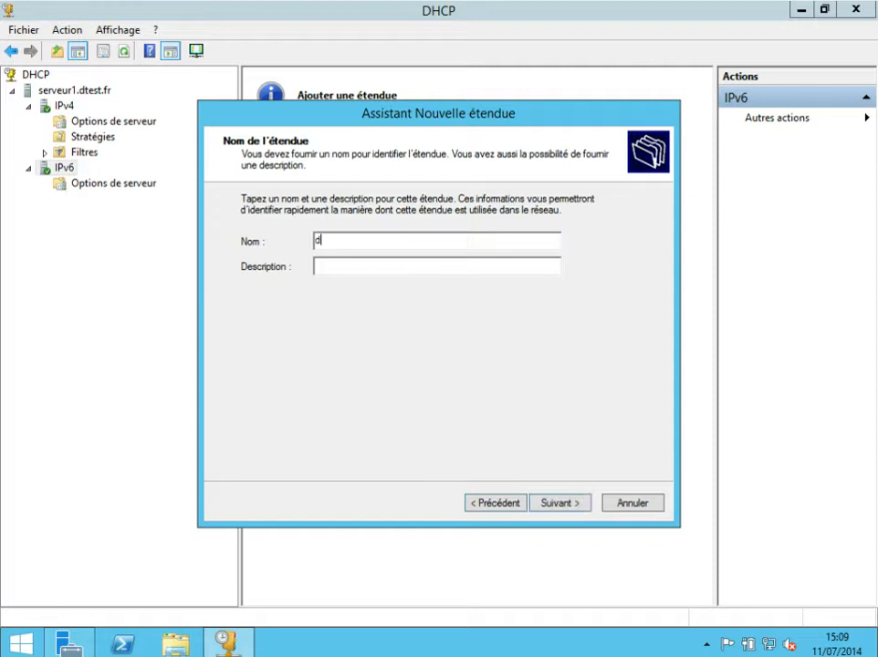
pyautogui.write('hcpipv6test')
pyautogui.click(410, 266)
pyautogui.write('etend')
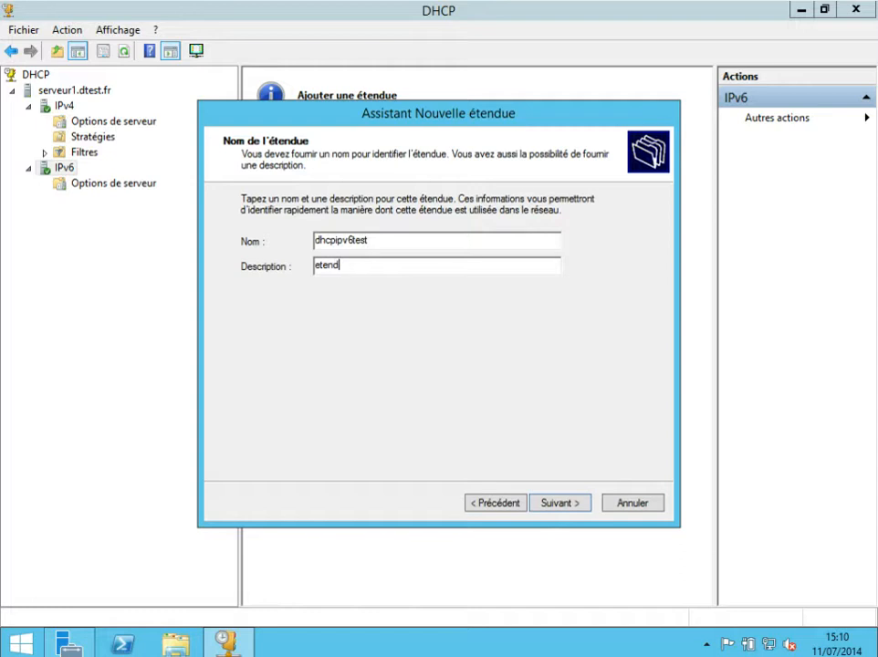
pyautogui.write('ue de test')
pyautogui.click(559, 503)
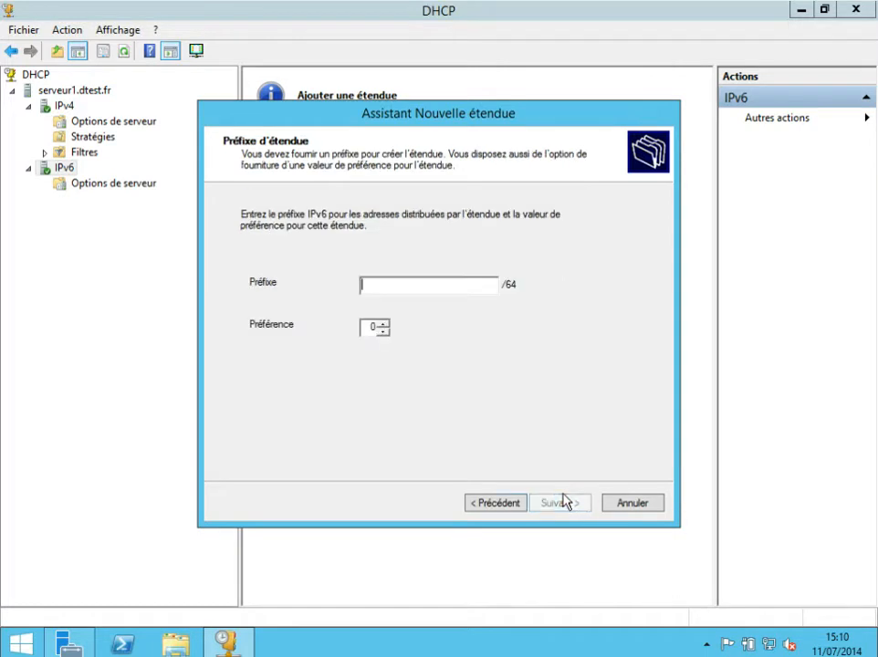
# Set the scope's IPv6 prefix to 2014:DB1:: and continue to the exclusions
pyautogui.click(416, 287)
pyautogui.write('2014:')
pyautogui.write('DB')
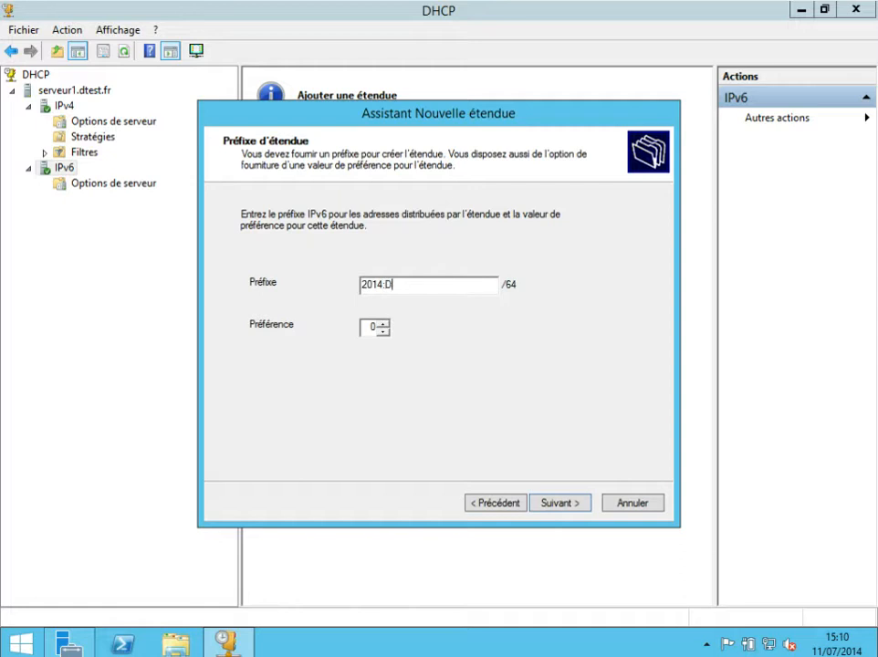
pyautogui.write('1')
pyautogui.write('::')
pyautogui.press('Tab')
pyautogui.click(552, 509)
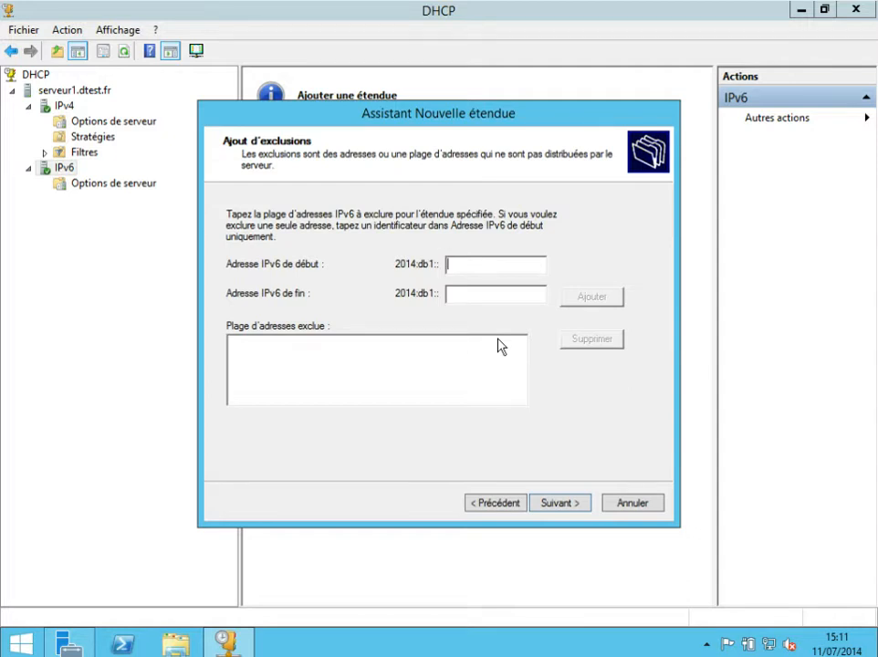
# Exclude the address range 2014:db1::10 to 2014:db1::100 from distribution and continue to the lease settings
pyautogui.write('10')
pyautogui.write('100')
pyautogui.click(582, 297)
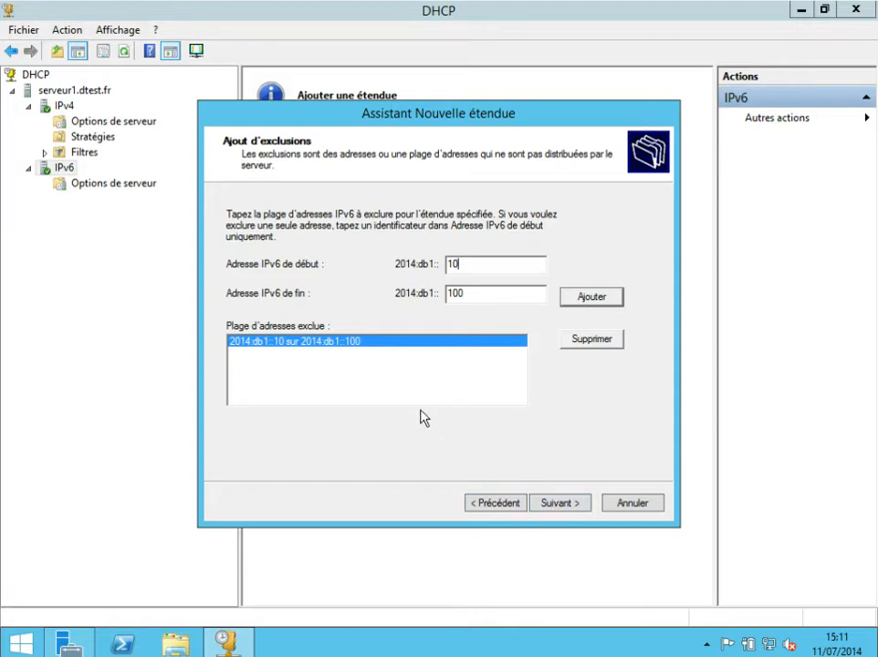
pyautogui.click(545, 502)
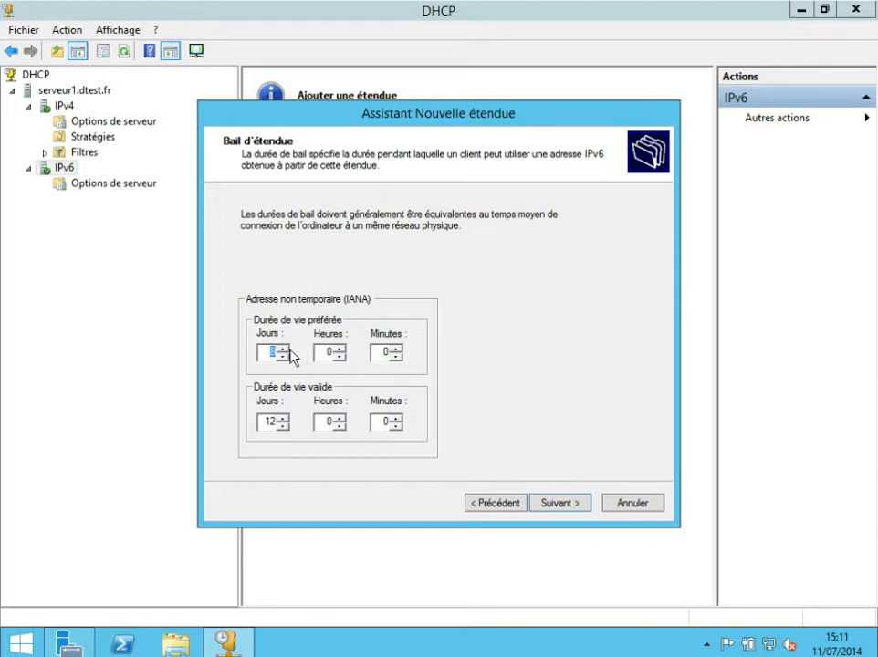
# Set the valid lifetime of the scope's lease to 9 days and continue to the summary
pyautogui.doubleClick(267, 420)
pyautogui.write('9')
pyautogui.click(578, 503)
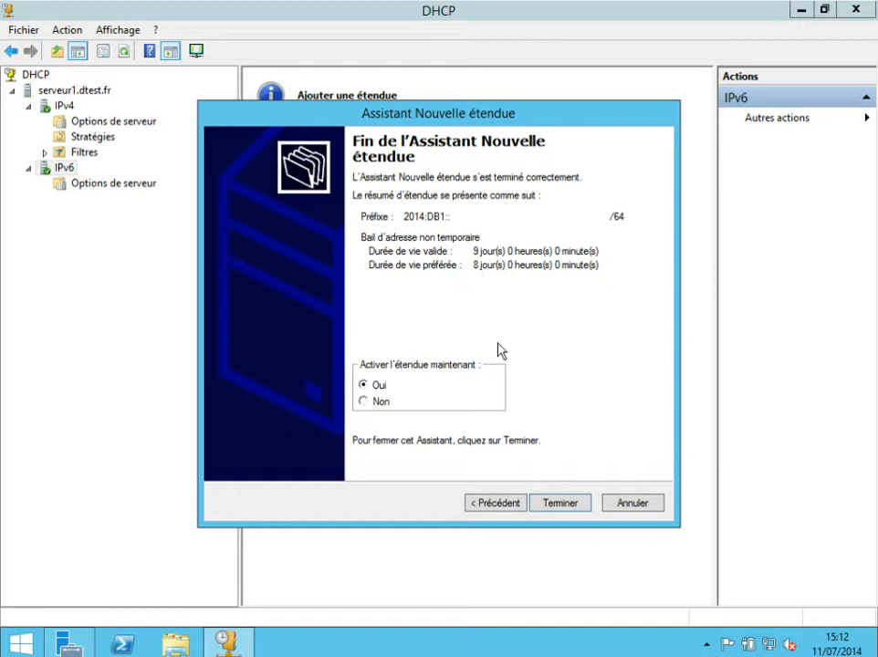
# Choose not to activate the scope now and finish creating it
pyautogui.click(364, 403)
pyautogui.click(365, 387)
pyautogui.click(365, 403)
pyautogui.click(562, 504)
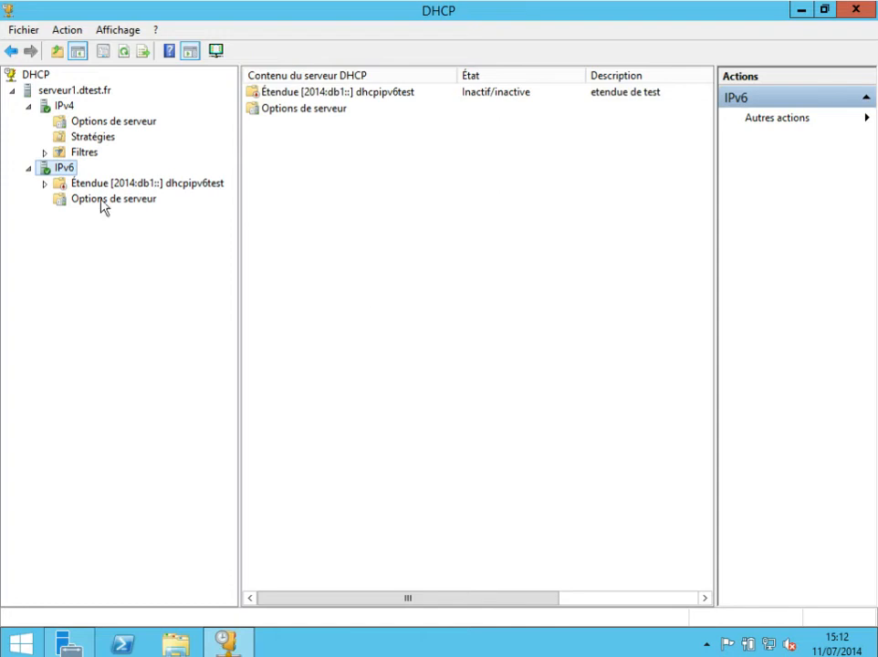
# Expand the dhcpipv6test scope and review its address leases, exclusions and reservations
pyautogui.click(45, 185)
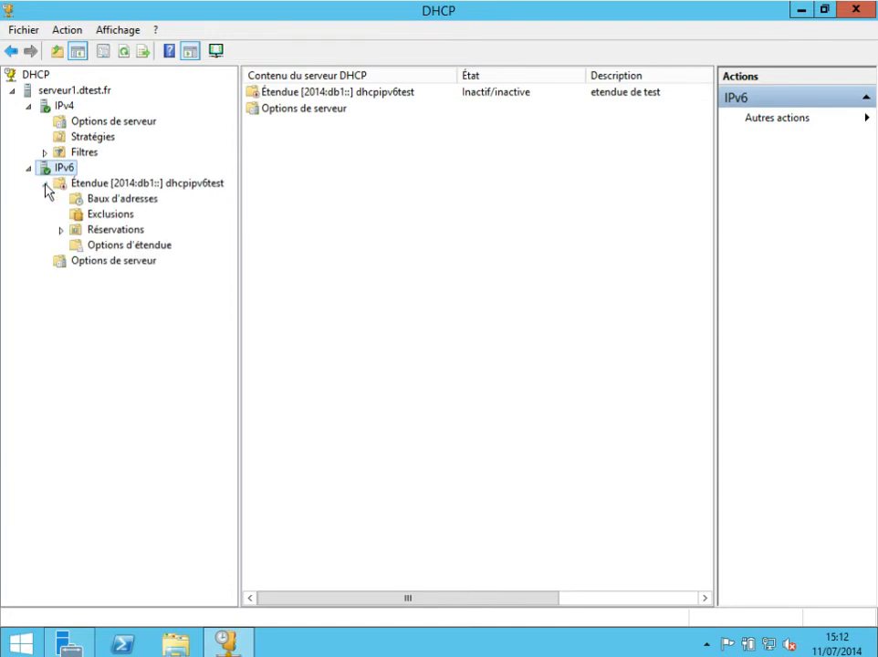
pyautogui.click(108, 203)
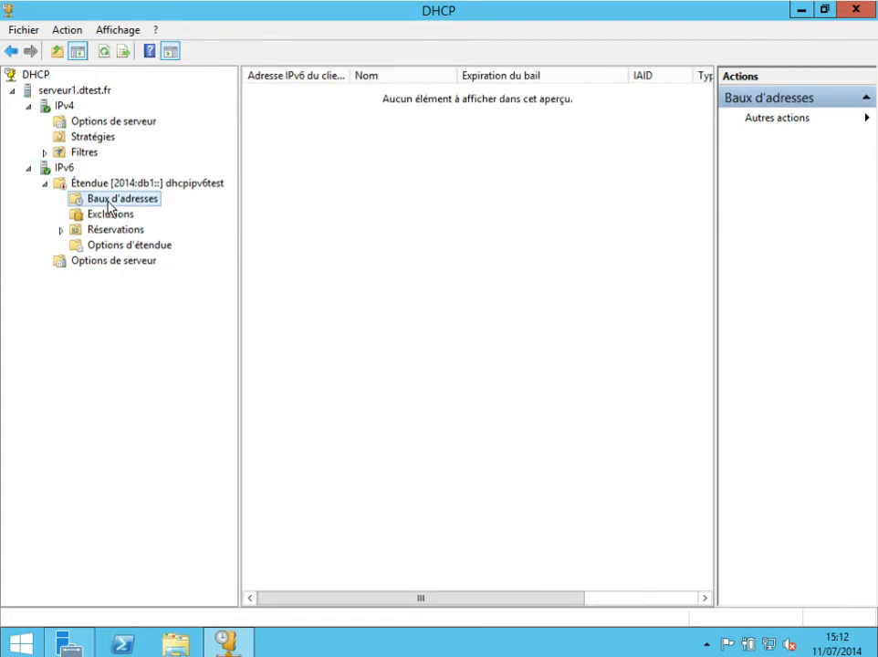
pyautogui.click(107, 229)
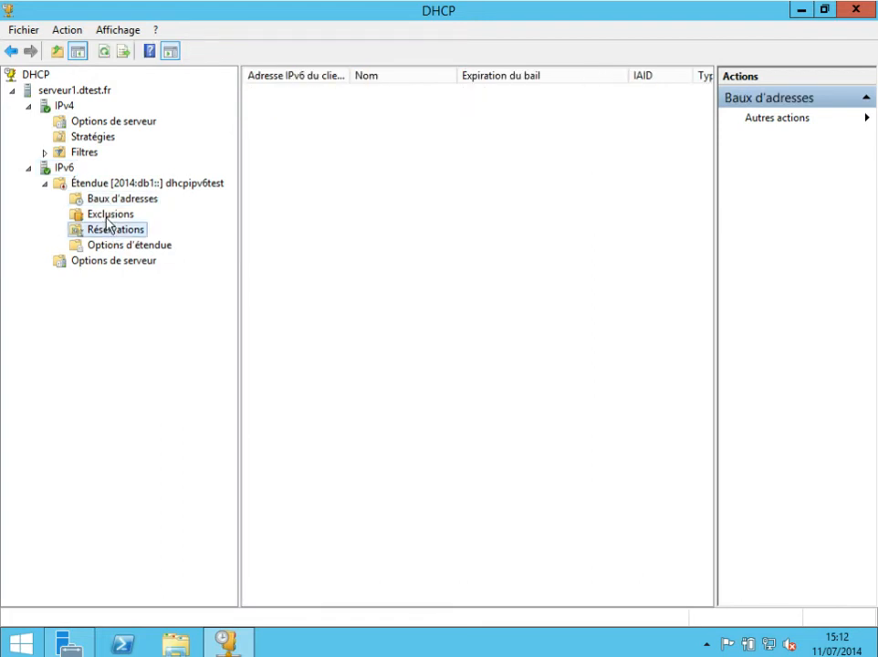
pyautogui.click(108, 217)
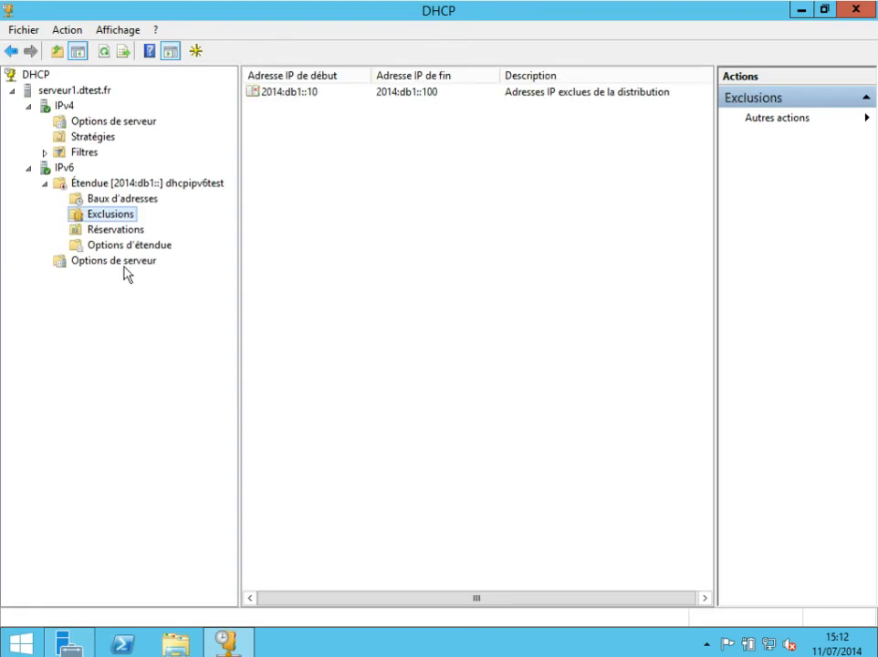
pyautogui.click(111, 230)
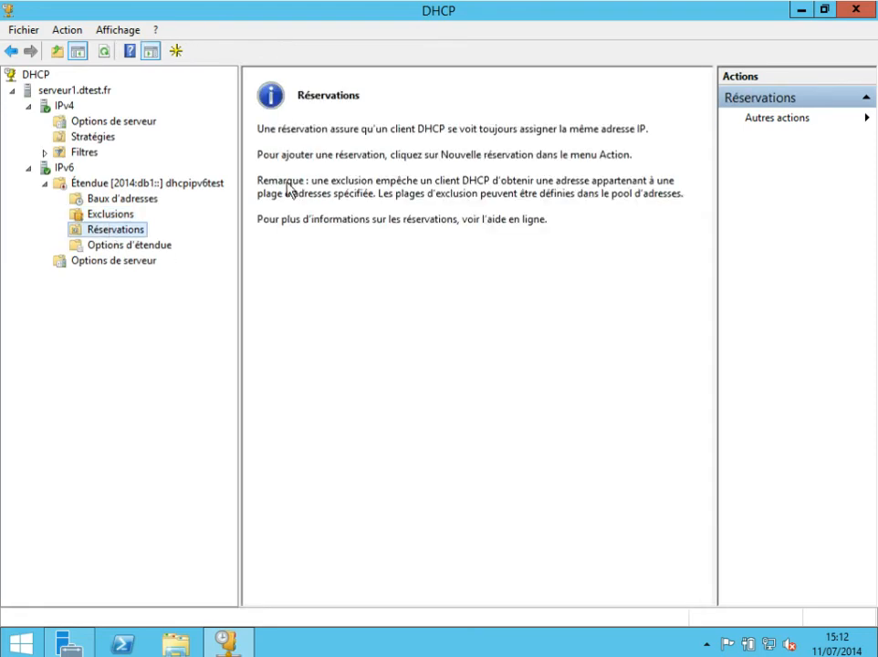
# Review the scope options of dhcpipv6test, including the configurable options and their advanced settings
pyautogui.click(116, 249)
pyautogui.click(160, 245)
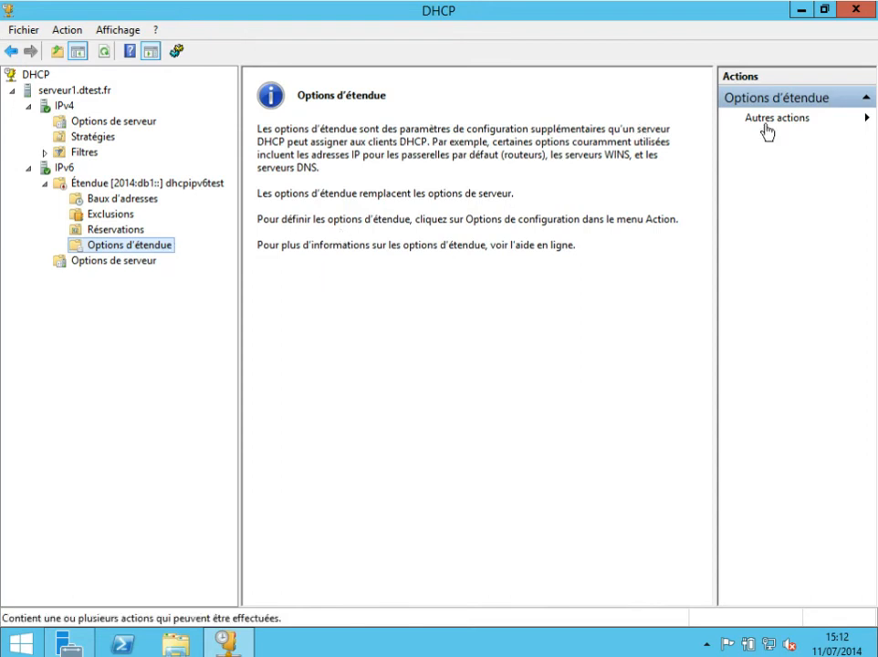
pyautogui.click(863, 121)
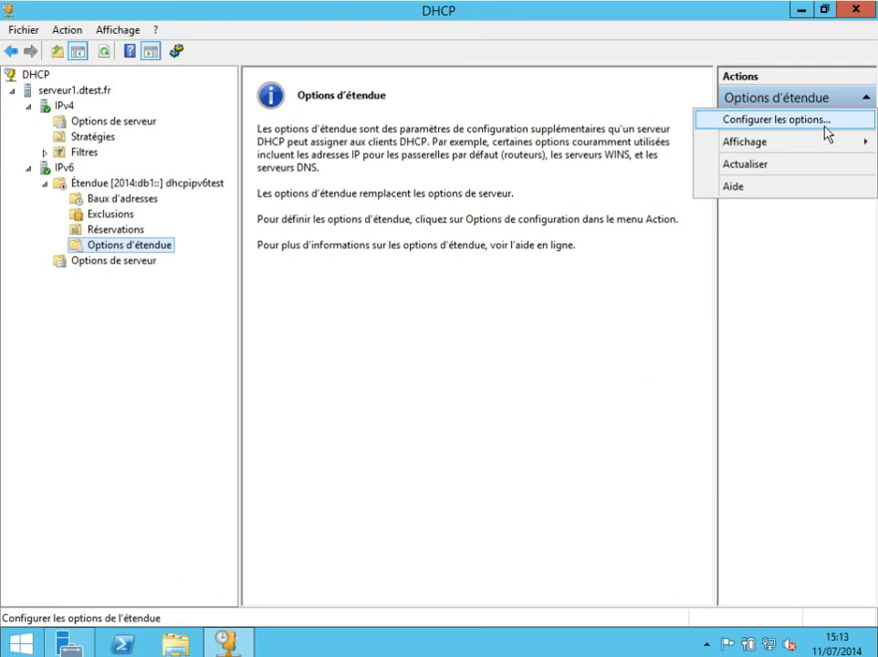
pyautogui.click(825, 123)
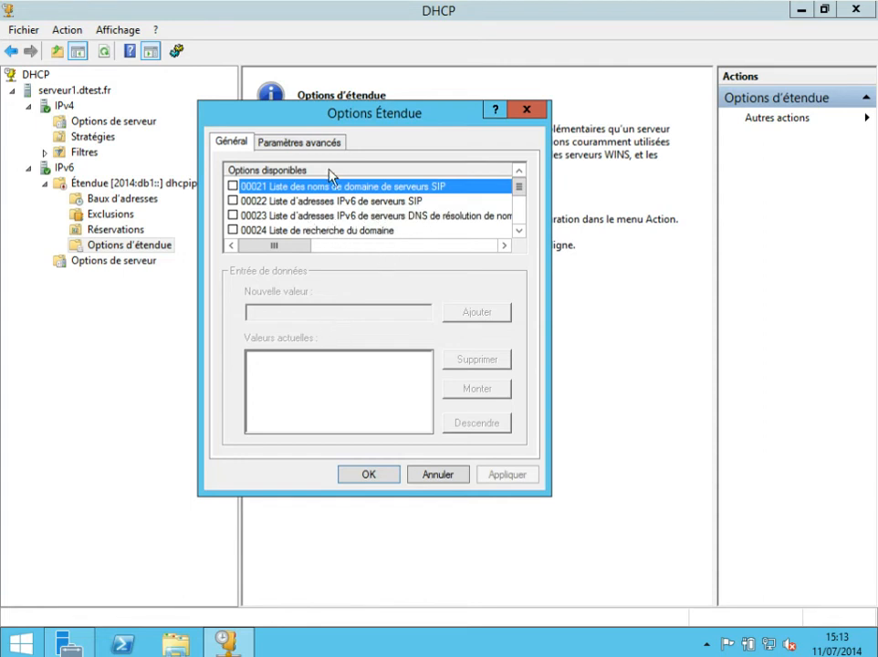
pyautogui.click(299, 149)
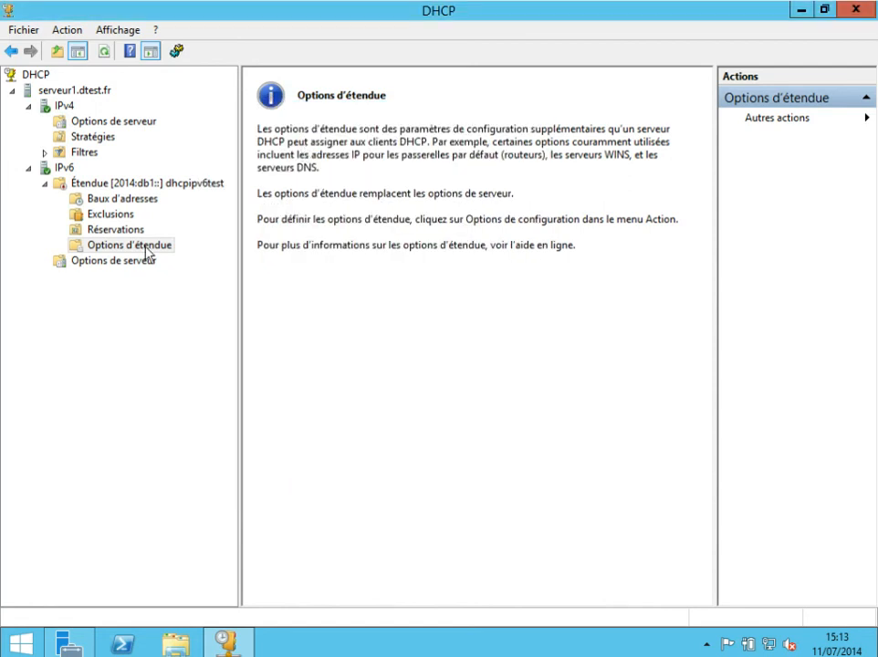
# Activate the dhcpipv6test IPv6 scope
pyautogui.click(120, 190)
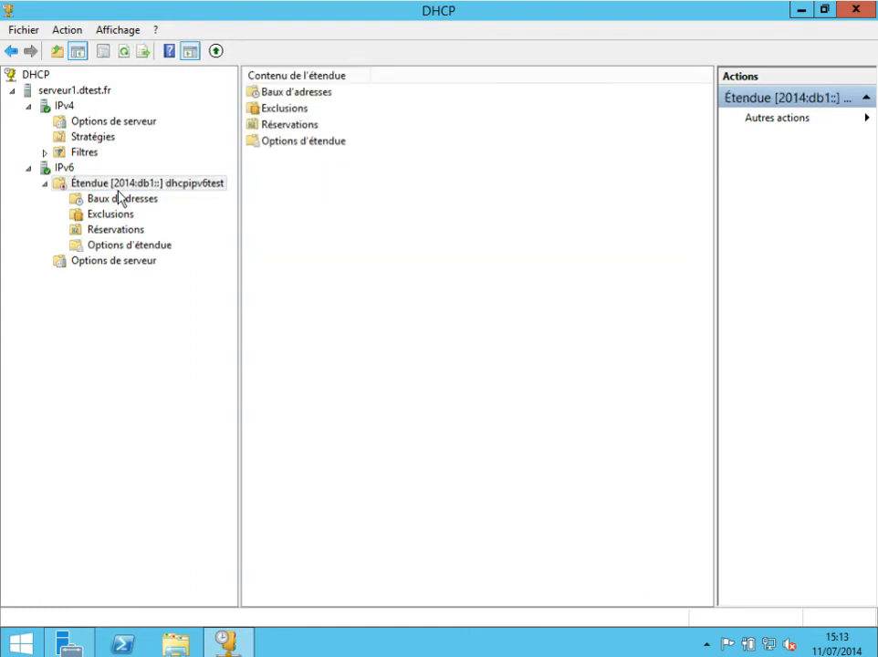
pyautogui.rightClick(118, 191)
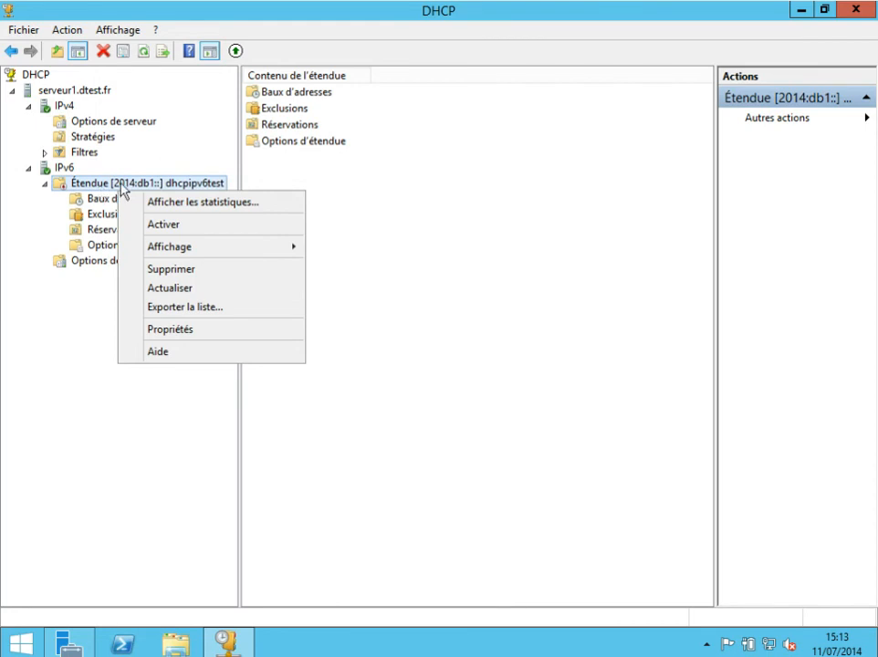
pyautogui.click(158, 230)
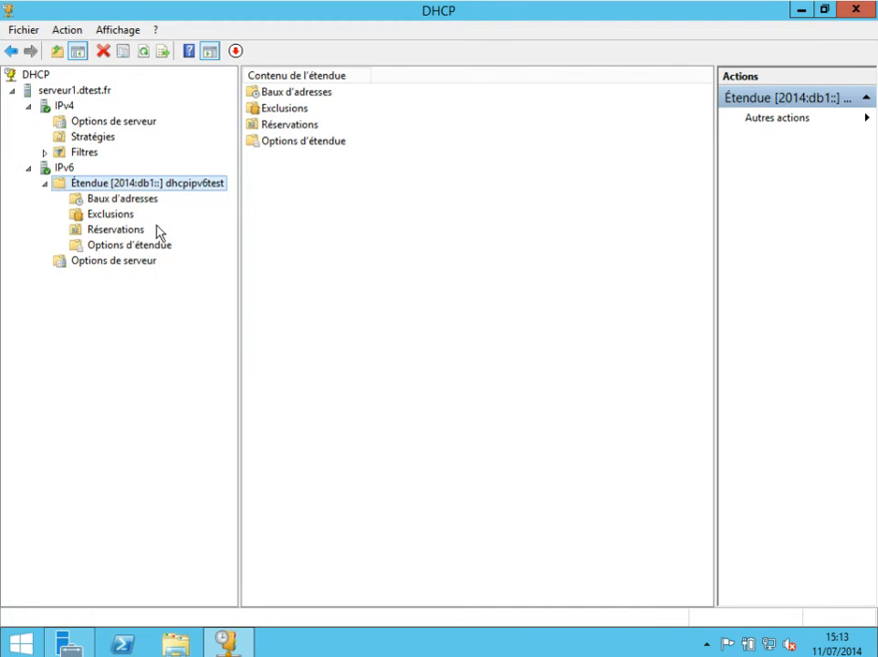
# Deactivate the dhcpipv6test IPv6 scope and confirm the deactivation
pyautogui.rightClick(92, 194)
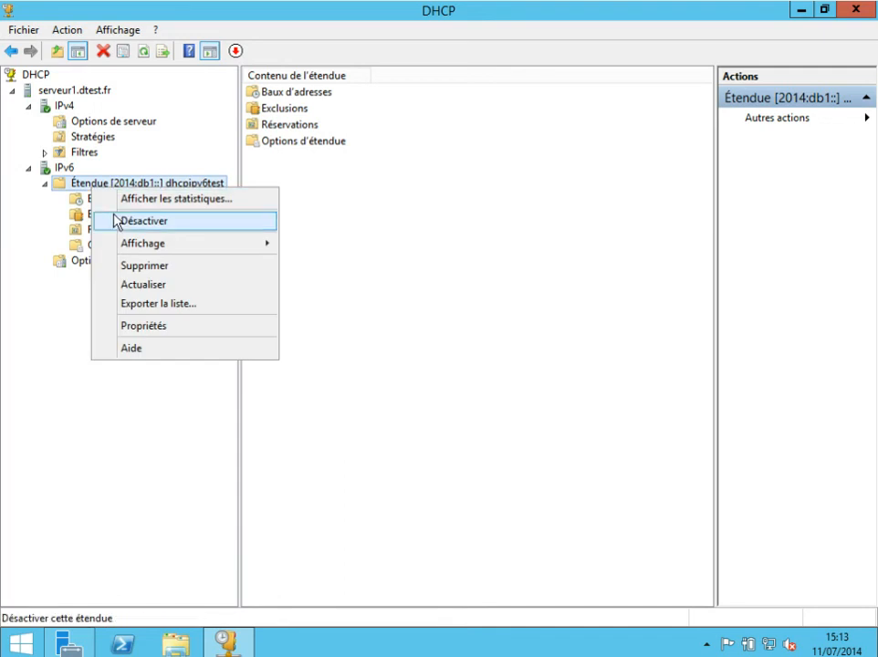
pyautogui.click(116, 221)
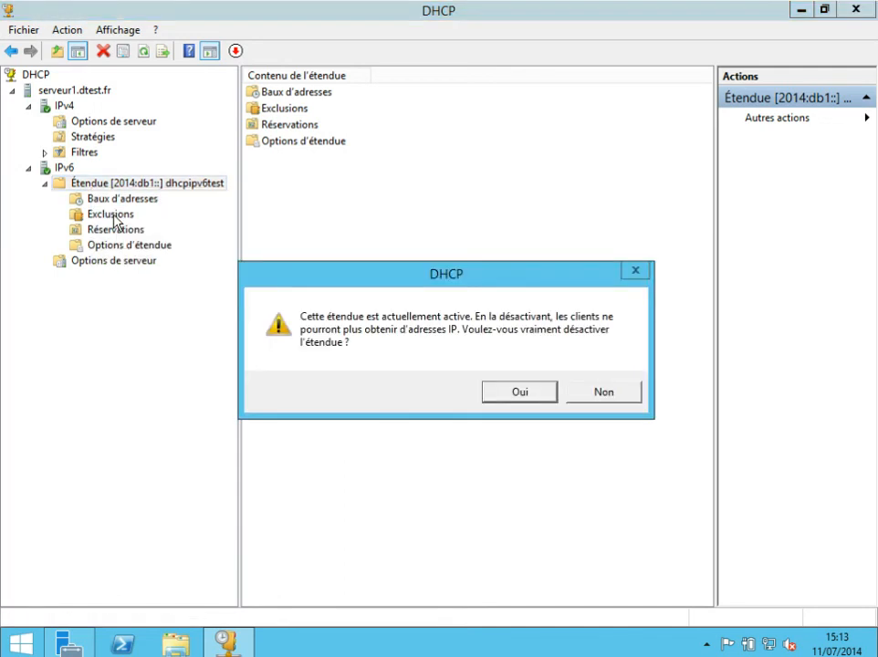
pyautogui.click(497, 392)
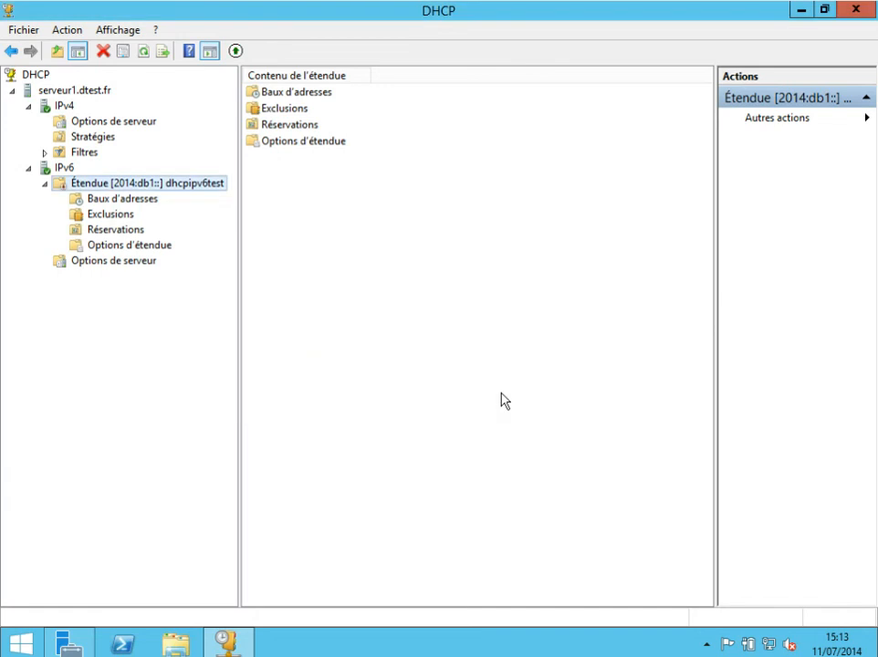